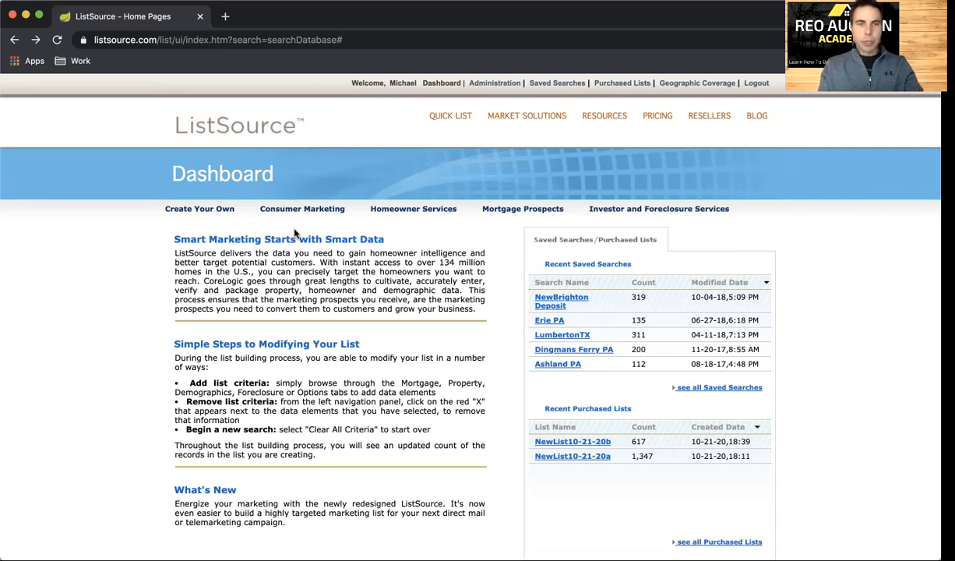
Start a Create Your Own list and choose City as the geography criterion
mouse_move(303, 211)
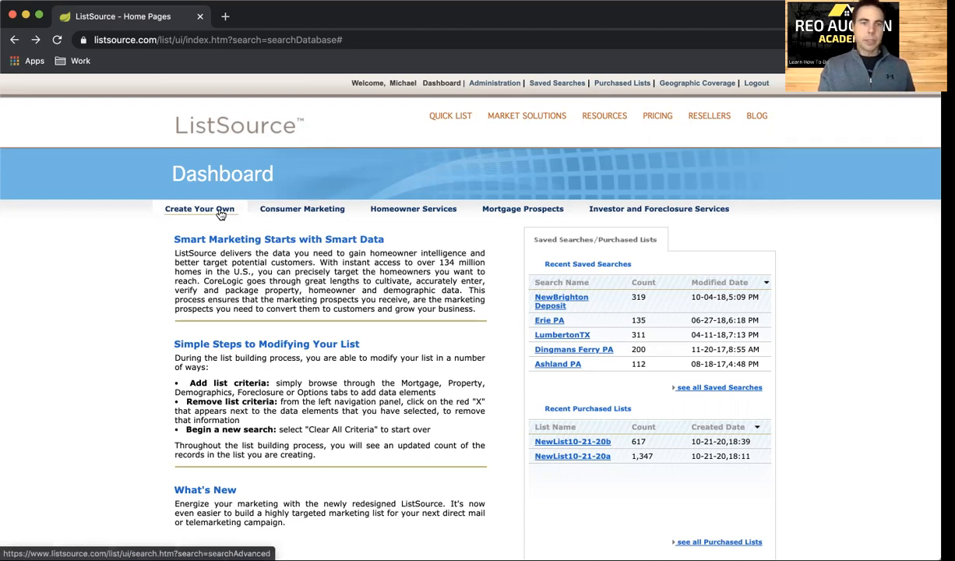
left_click(221, 213)
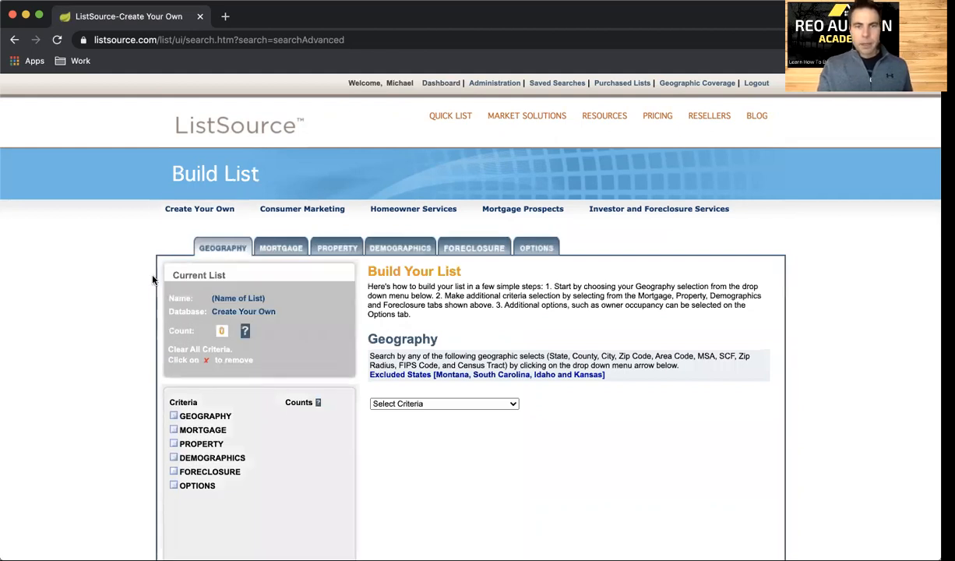
scroll(152, 279, "down", 1)
scroll(152, 279, "down", 2)
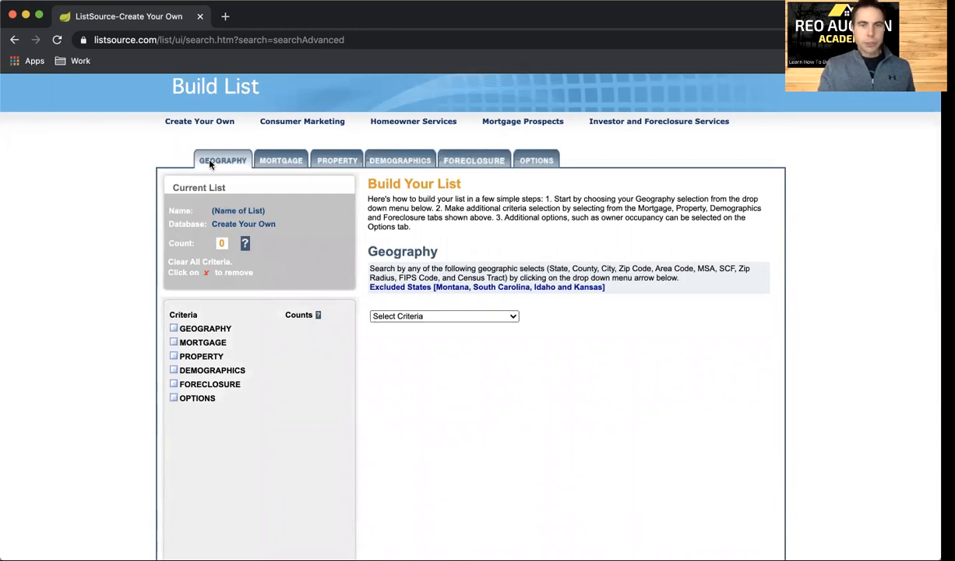
left_click(477, 316)
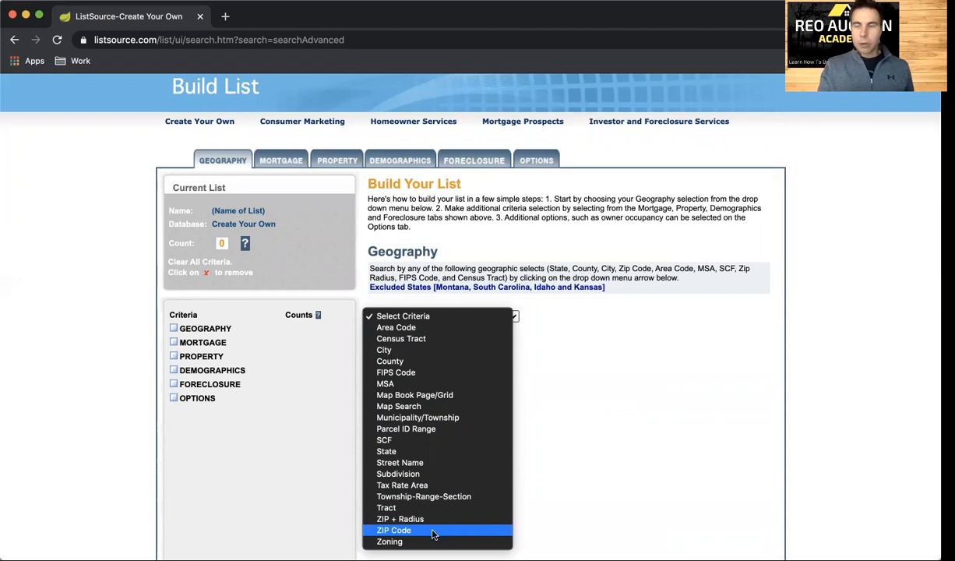
left_click(413, 351)
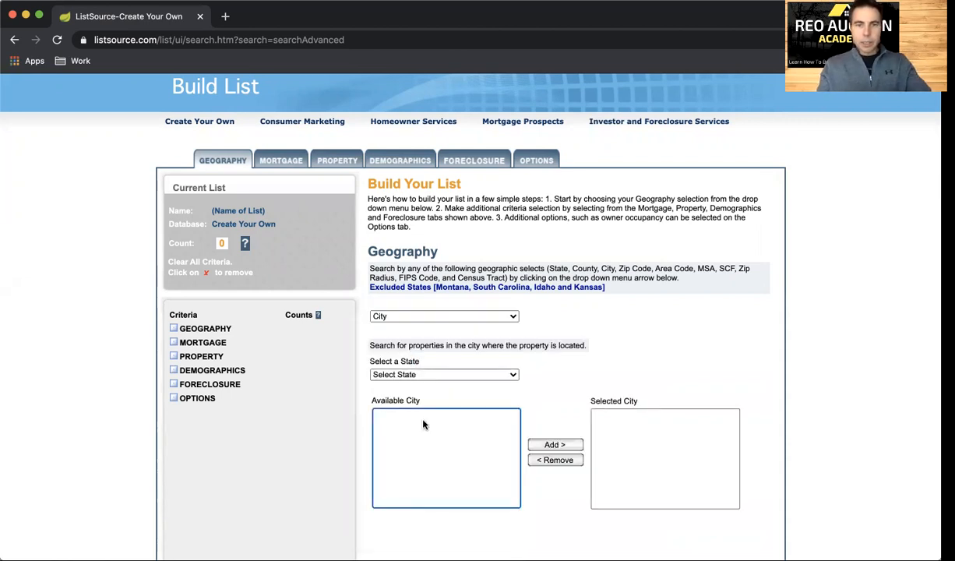
Choose Wyoming as the state and add CASPER,WY to the selected cities
left_click(431, 375)
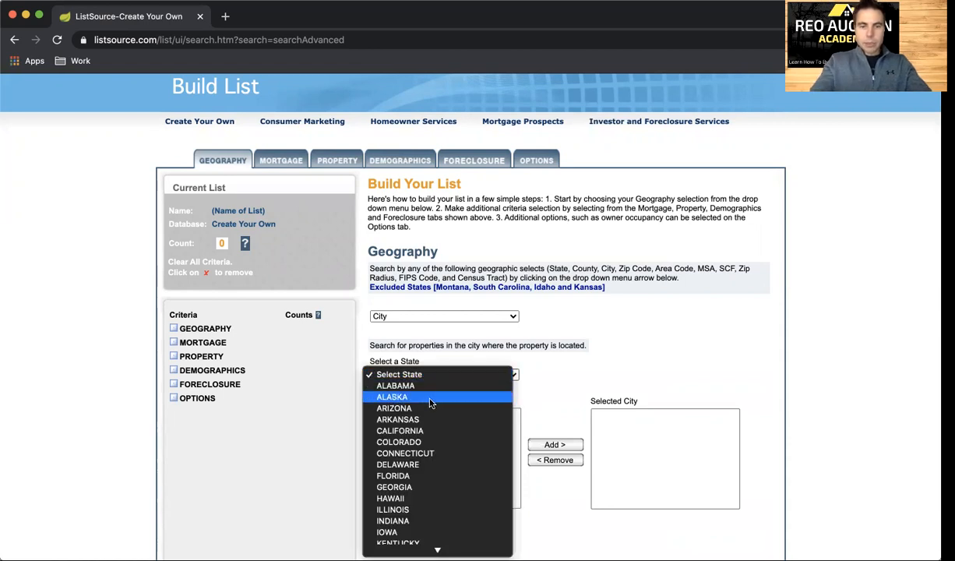
scroll(430, 403, "down", 10)
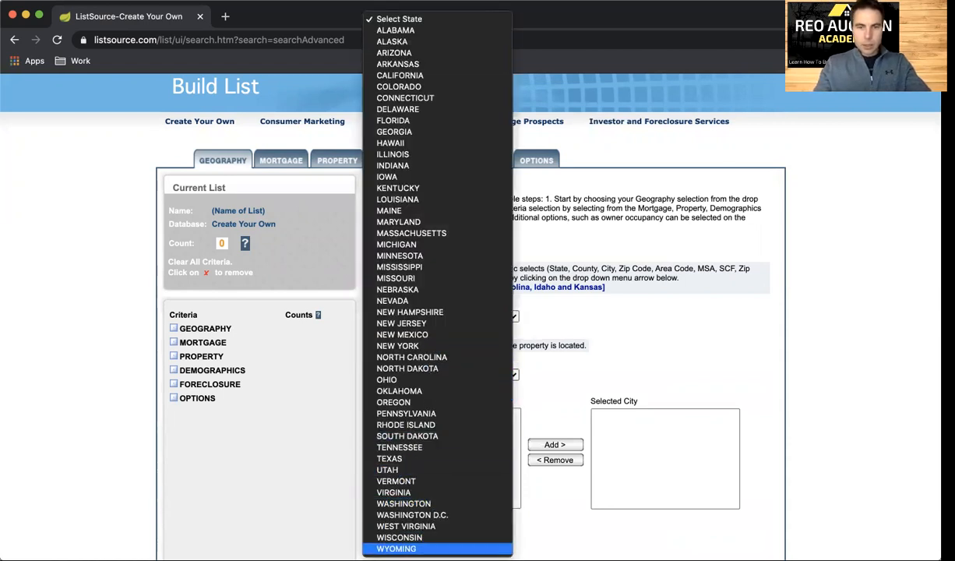
left_click(421, 549)
left_click(425, 468)
type("cas")
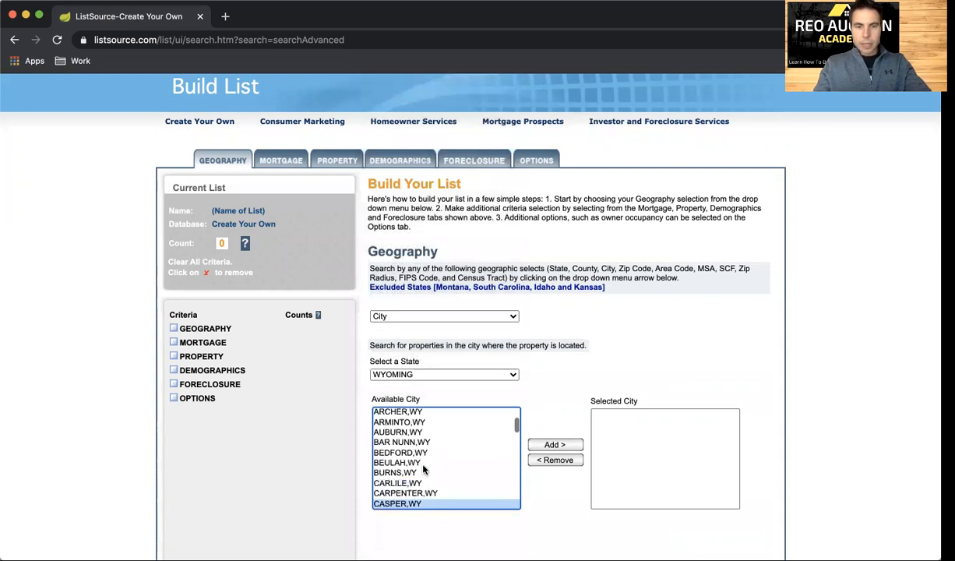
left_click(557, 446)
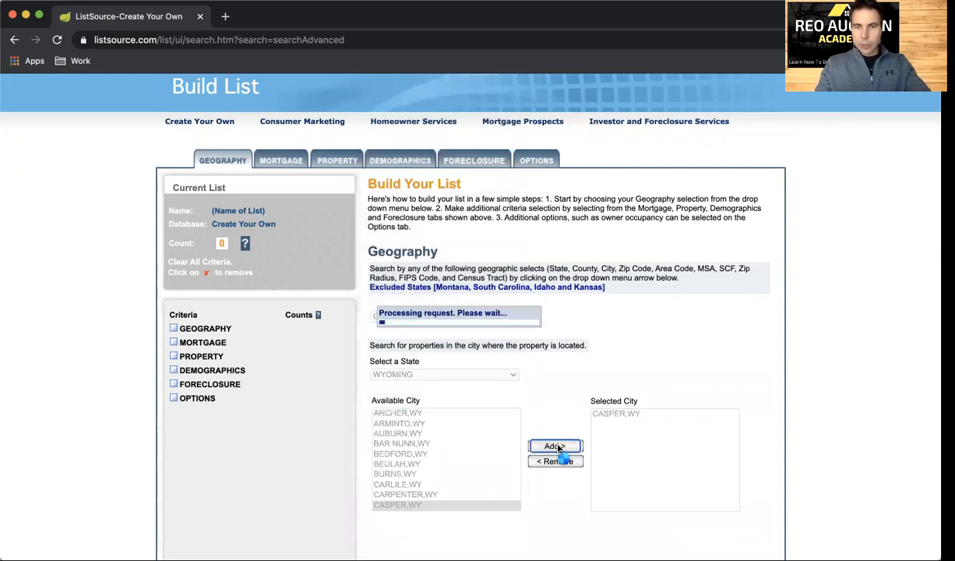
scroll(557, 448, "down", 3)
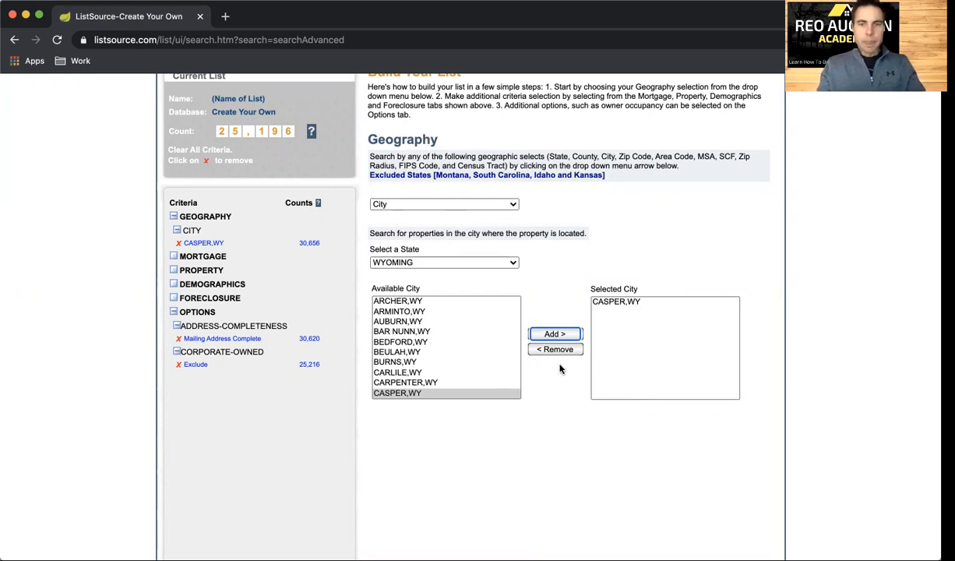
scroll(560, 369, "down", 3)
scroll(560, 368, "up", 6)
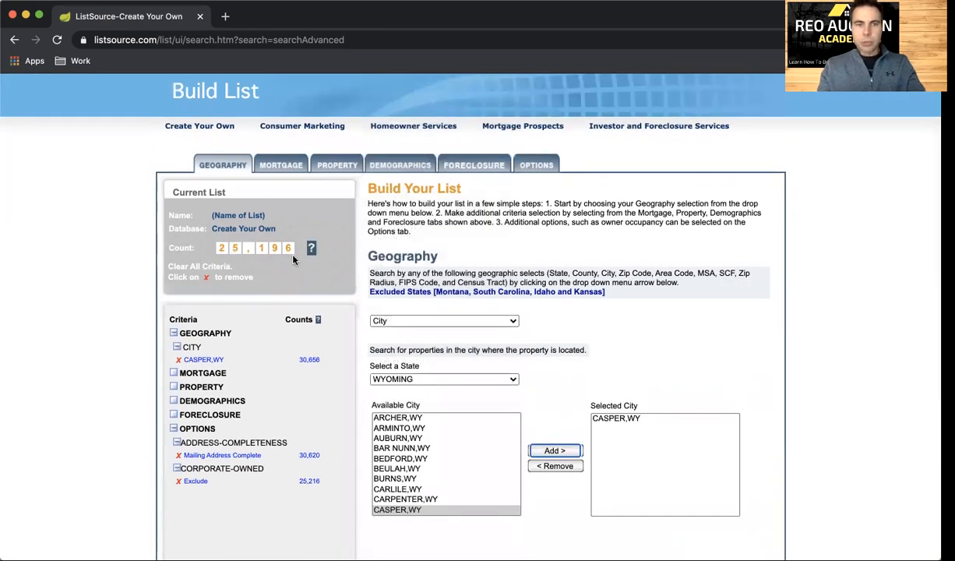
left_click(272, 166)
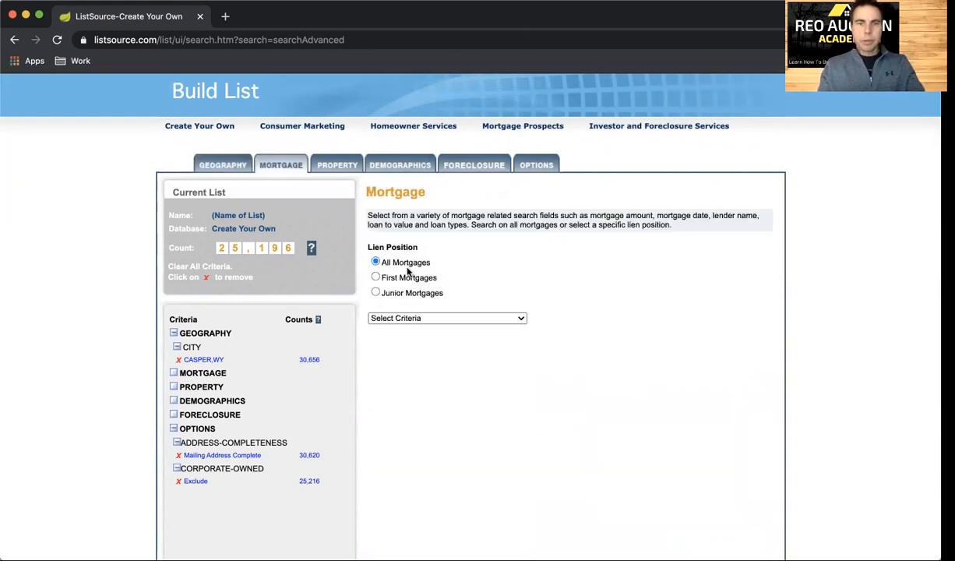
left_click(430, 318)
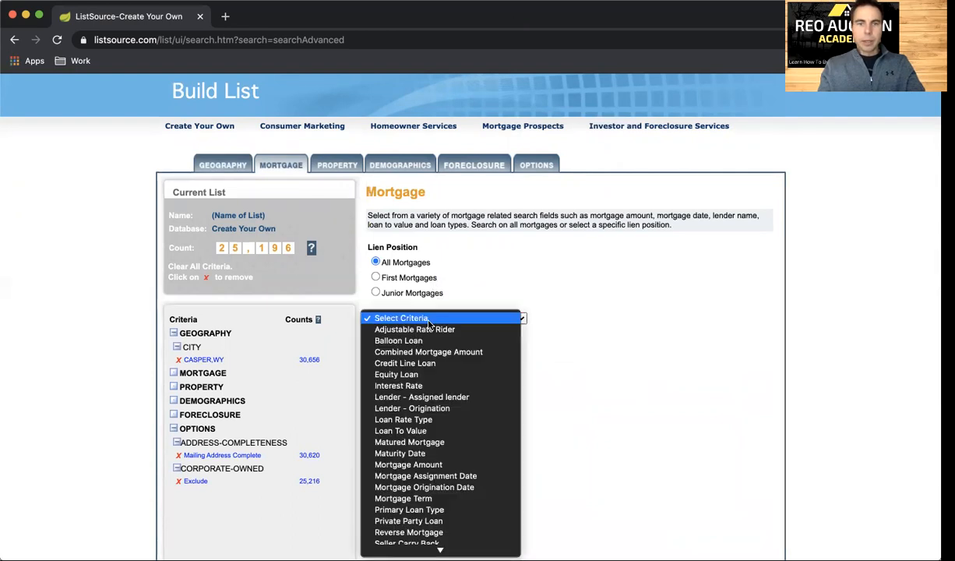
left_click(578, 359)
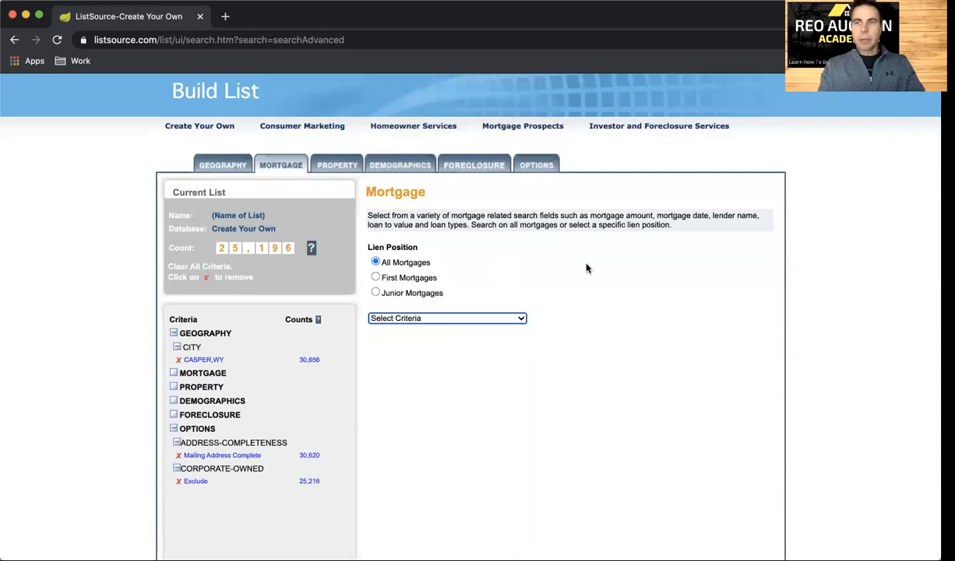
Add a Last Market Recording Date property criterion with the range 12/18/2017 to 12/18/2020
left_click(337, 165)
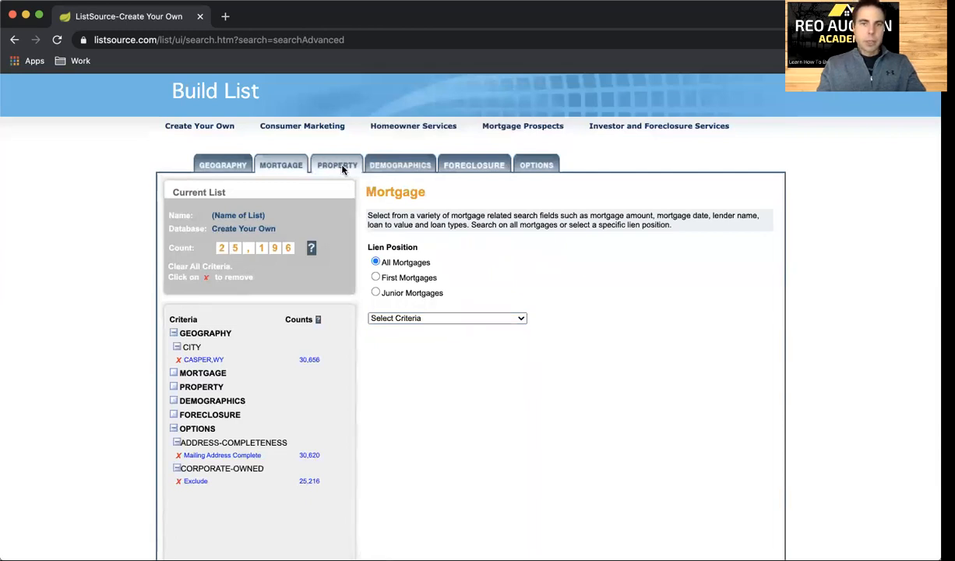
left_click(507, 250)
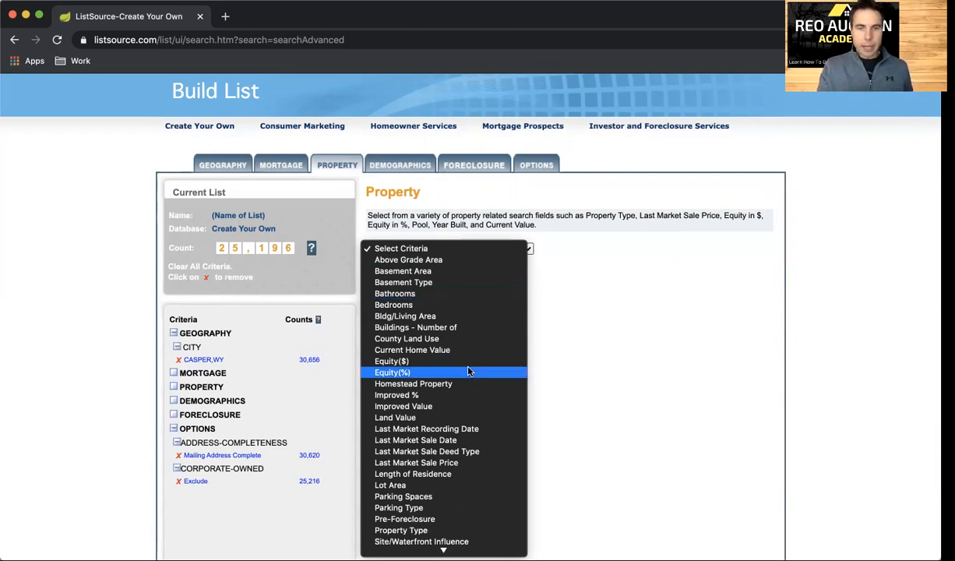
scroll(470, 366, "down", 3)
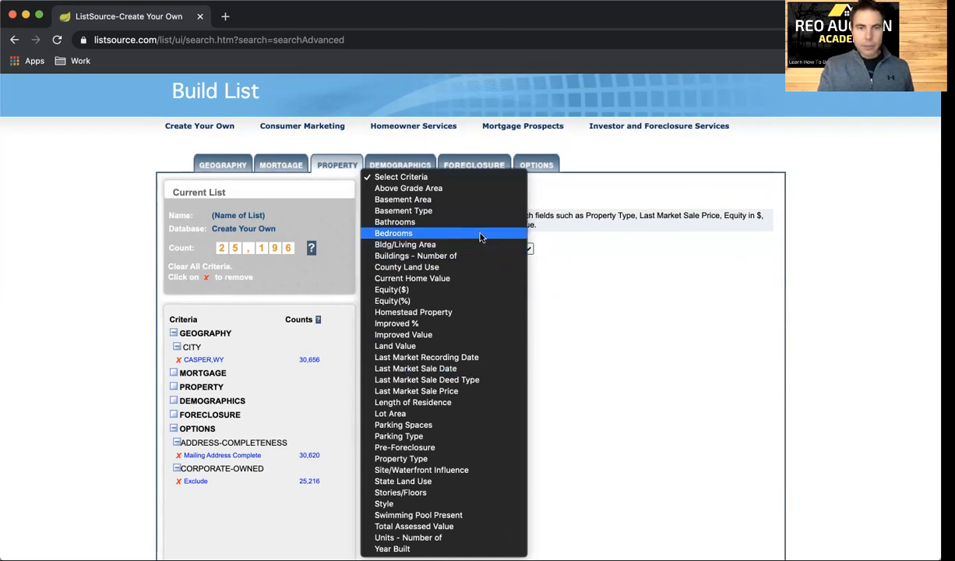
left_click(489, 363)
left_click(448, 375)
key("BackSpace")
type("7")
left_click(500, 378)
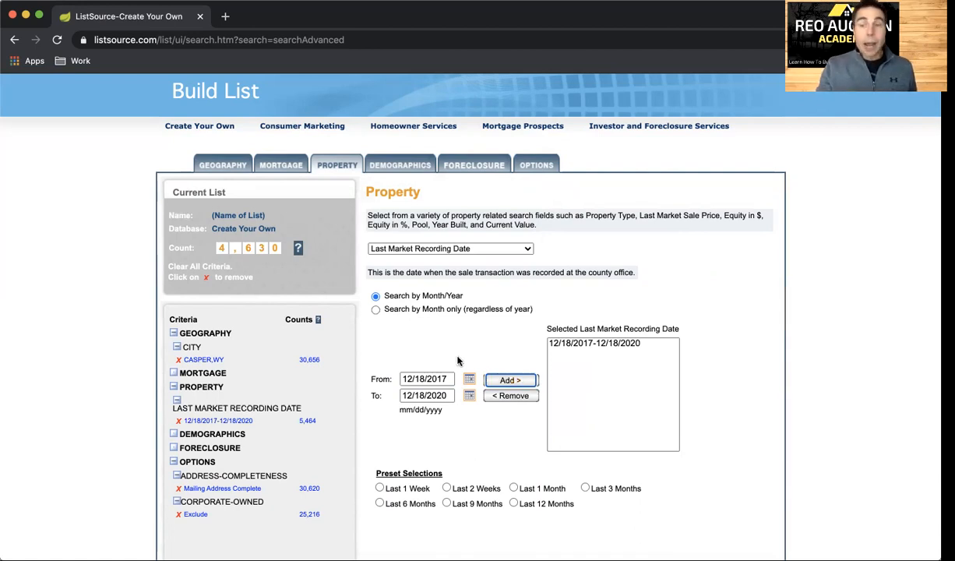
scroll(370, 374, "down", 3)
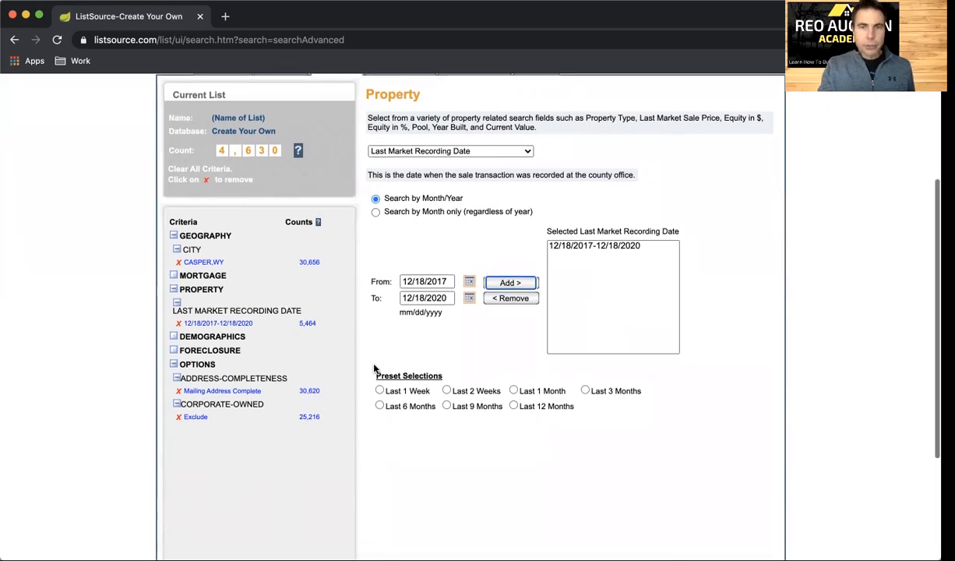
scroll(374, 369, "up", 2)
left_click(401, 124)
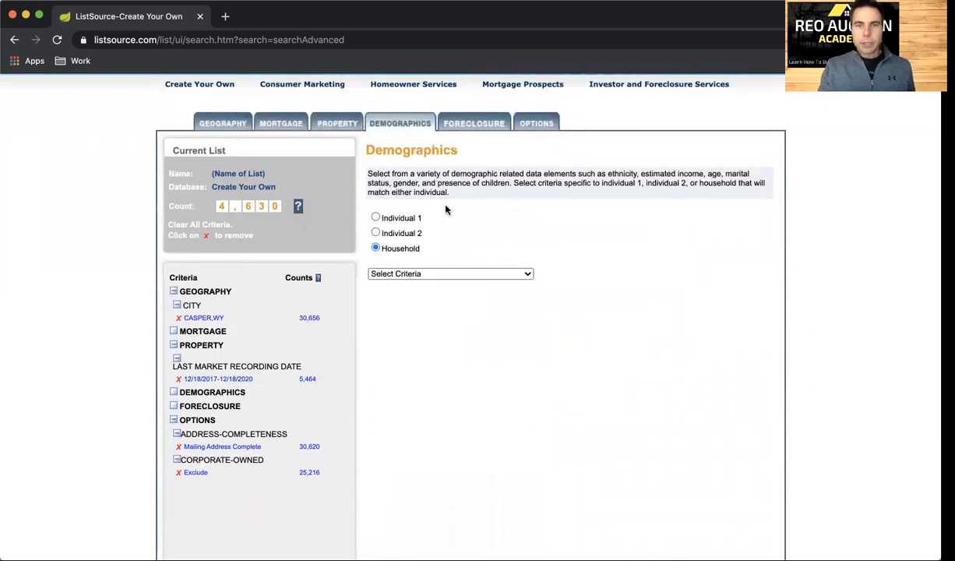
left_click(451, 274)
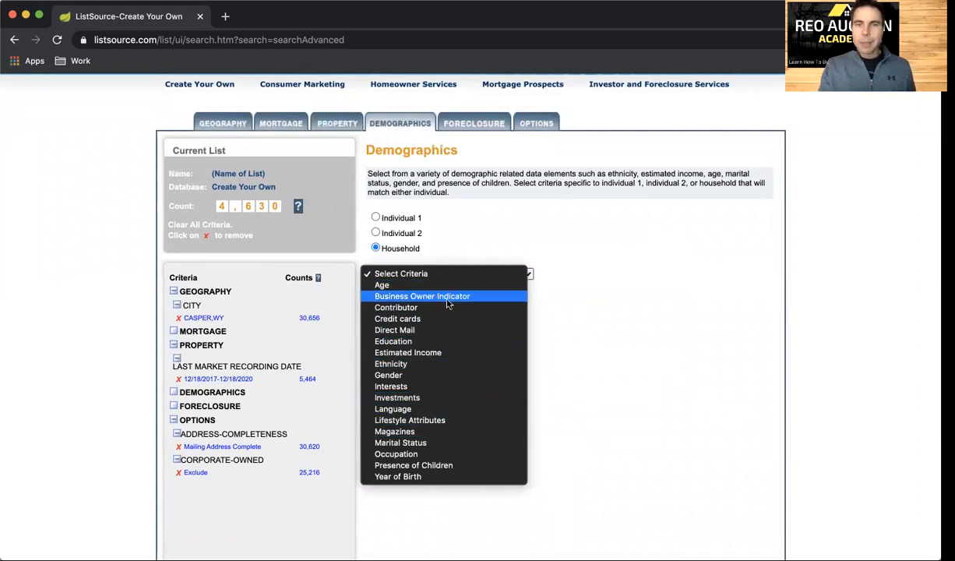
left_click(611, 375)
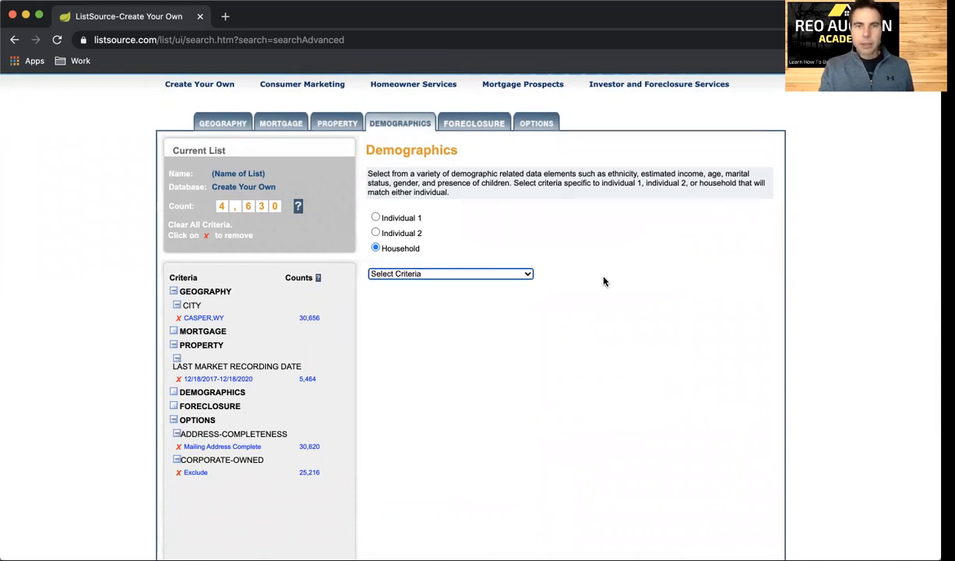
left_click(475, 124)
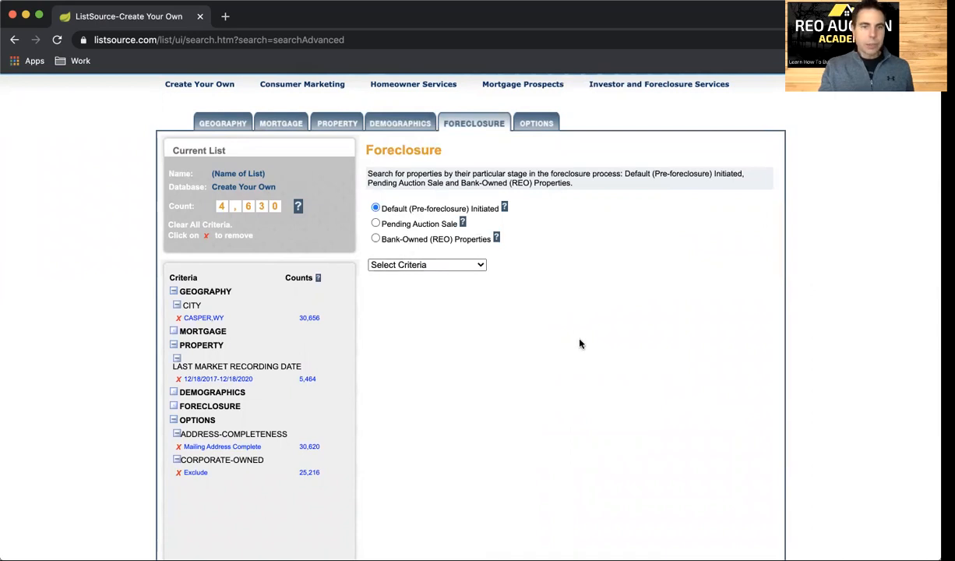
Restrict the list to absentee-owned properties and set corporate-owned properties to No Preference
left_click(537, 123)
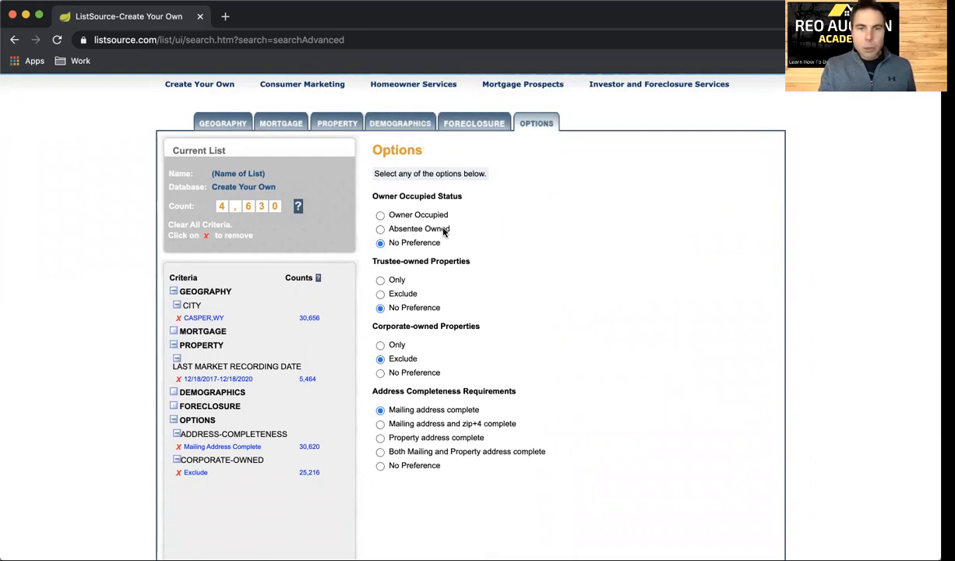
left_click(380, 229)
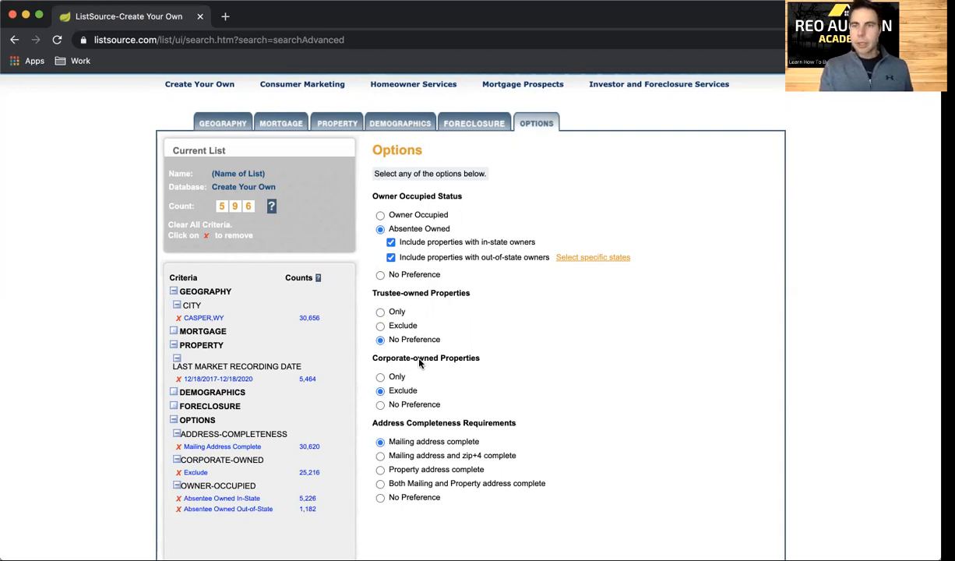
left_click(380, 405)
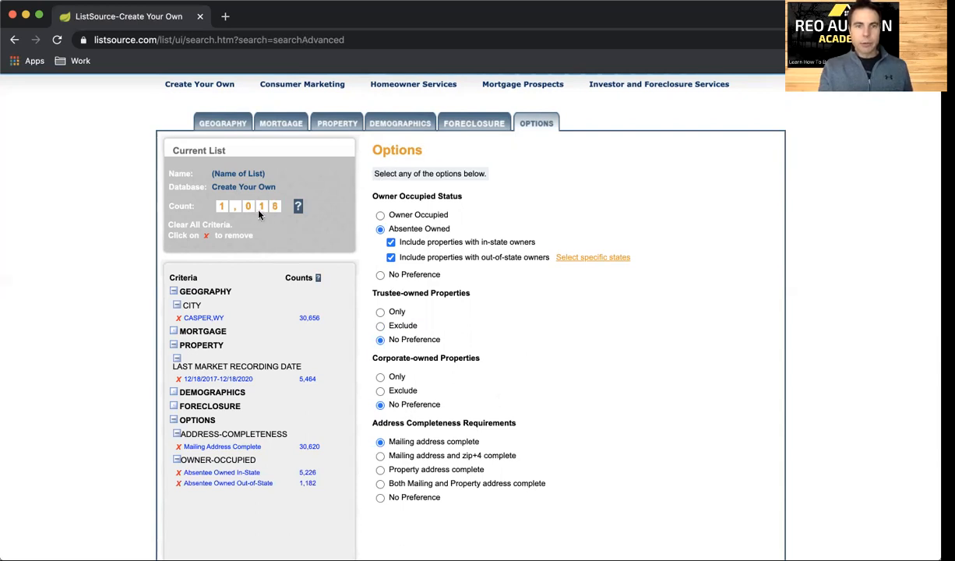
Proceed to purchase the list and exclude duplicate property mailing addresses from the order
scroll(433, 373, "down", 2)
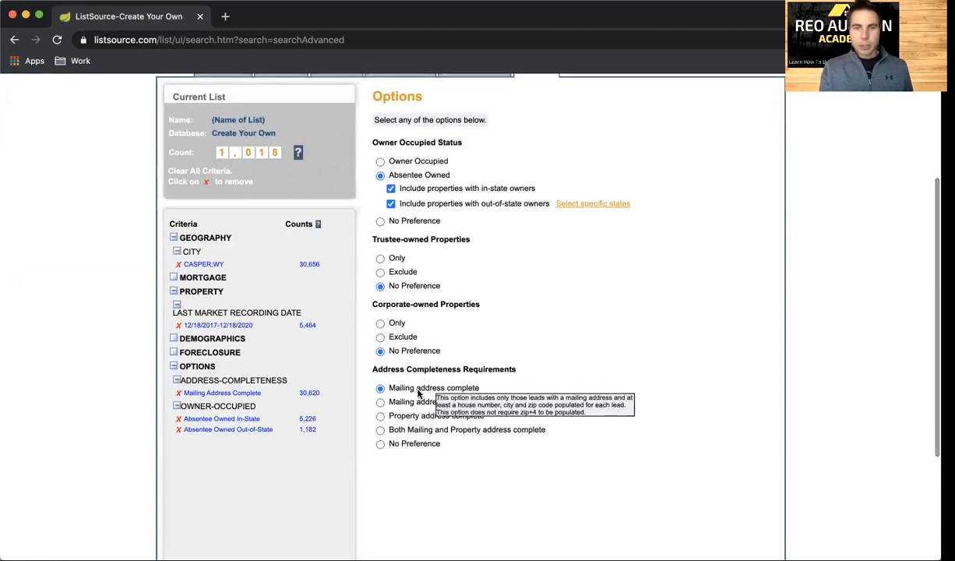
scroll(569, 345, "down", 5)
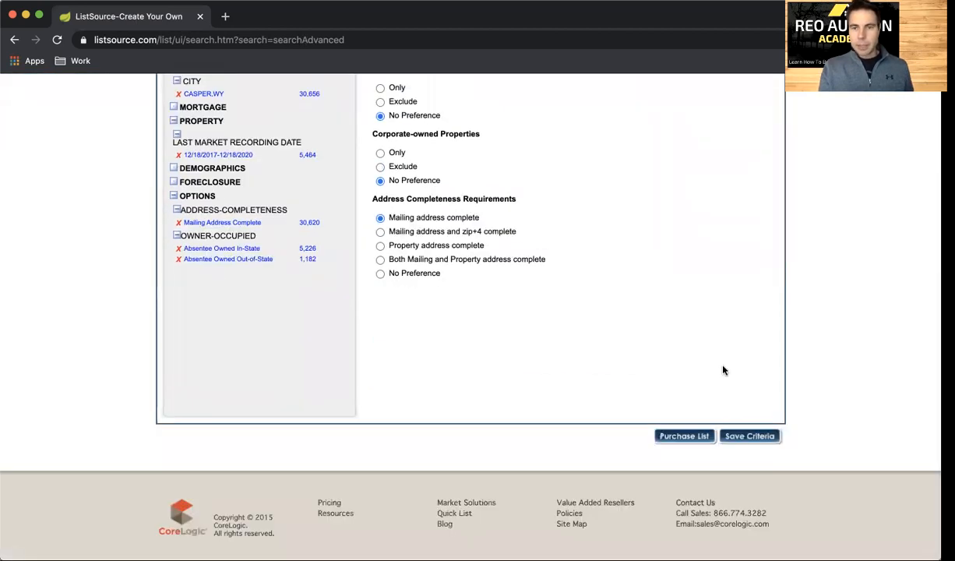
scroll(719, 373, "up", 7)
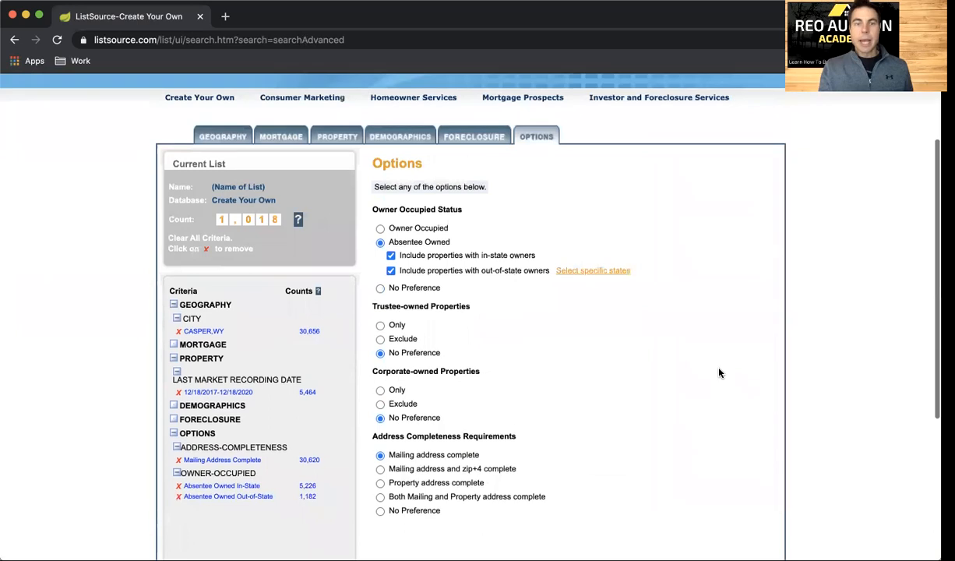
scroll(720, 374, "down", 5)
left_click(682, 497)
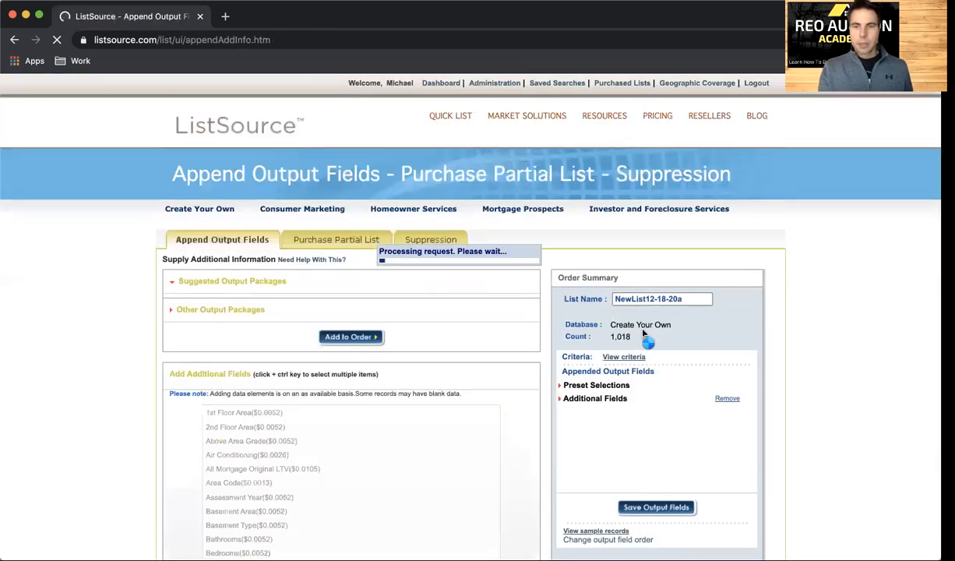
scroll(423, 341, "down", 3)
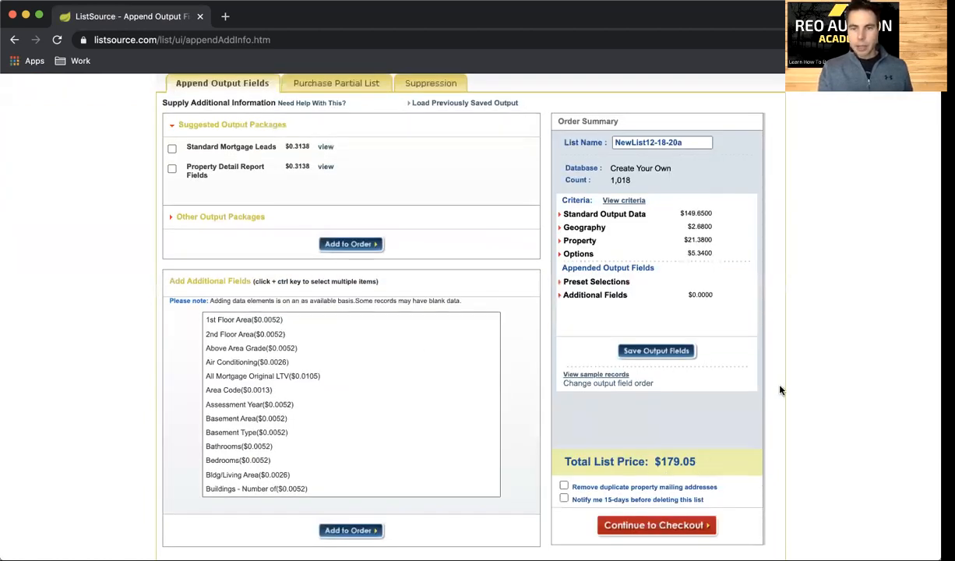
scroll(781, 390, "down", 1)
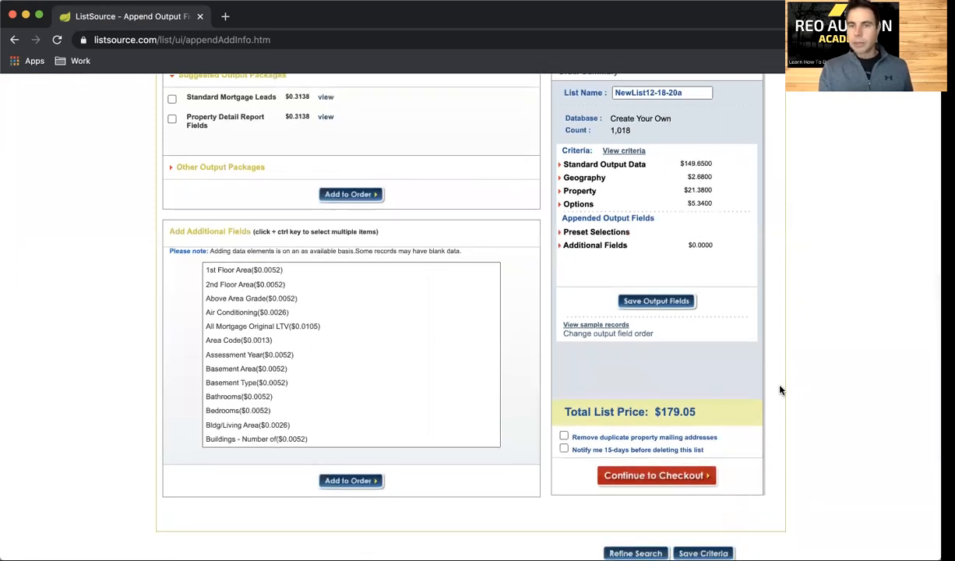
left_click(564, 437)
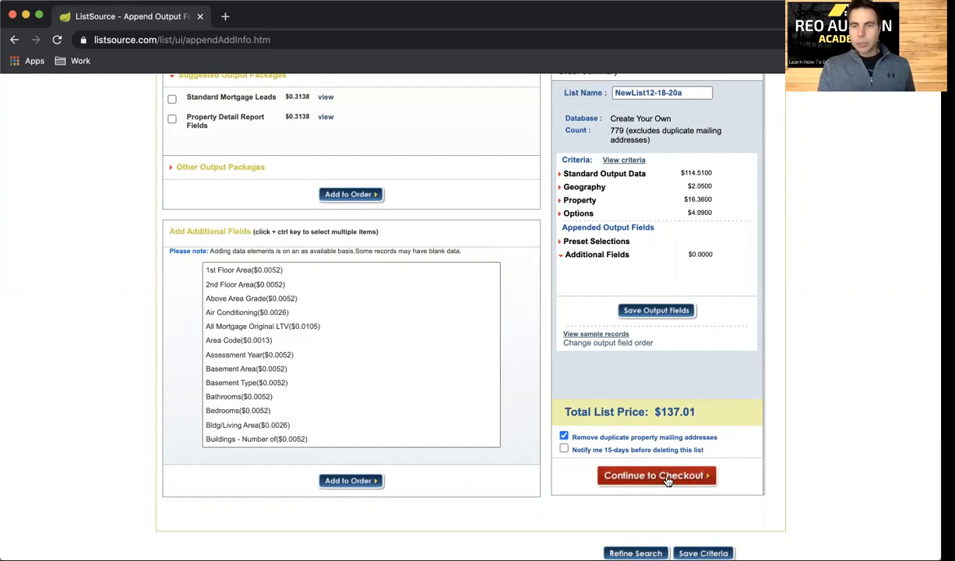
scroll(765, 416, "up", 4)
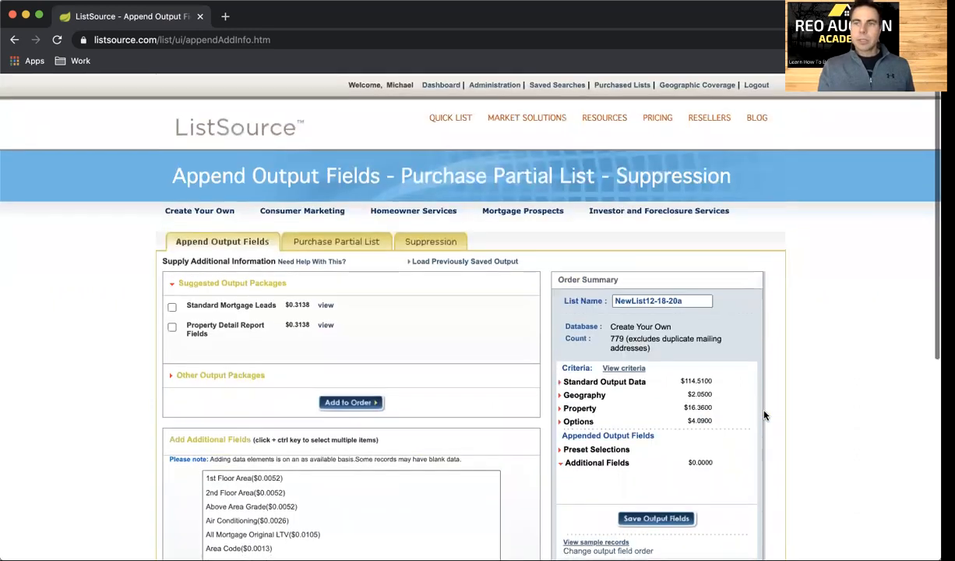